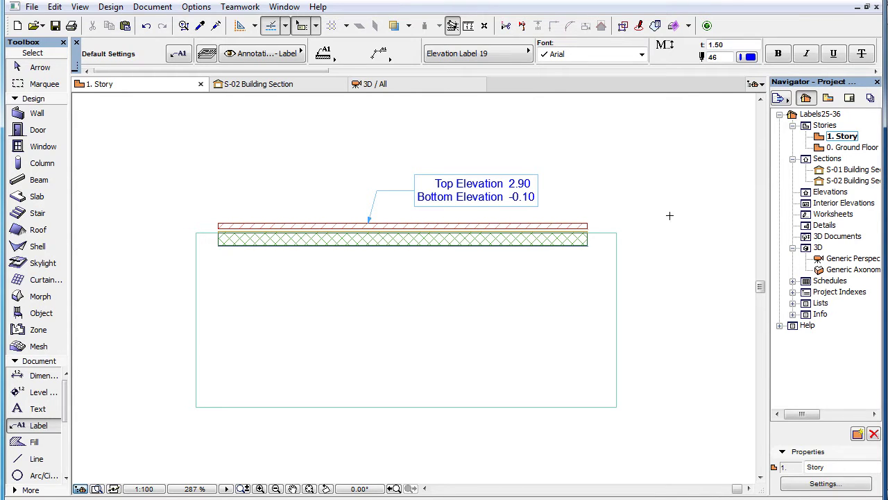
# Inspect the slab's elevation label settings and label type list, closing everything unchanged
pyautogui.click(528, 186)
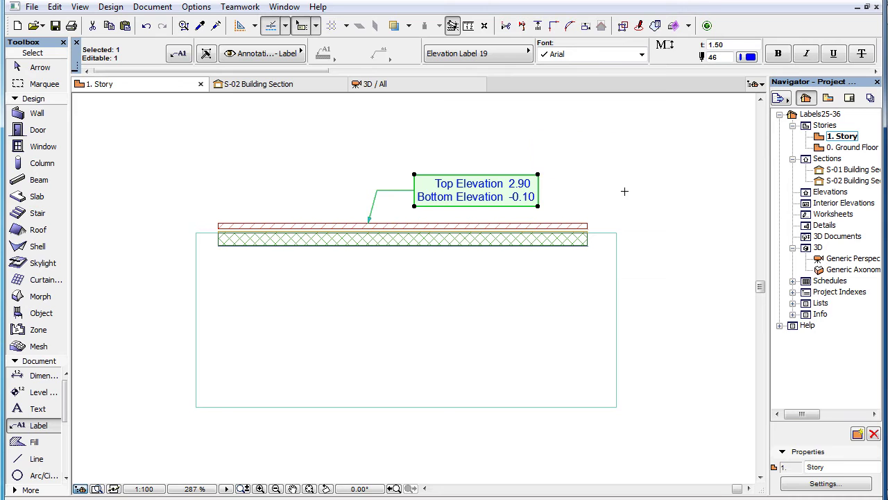
pyautogui.click(178, 53)
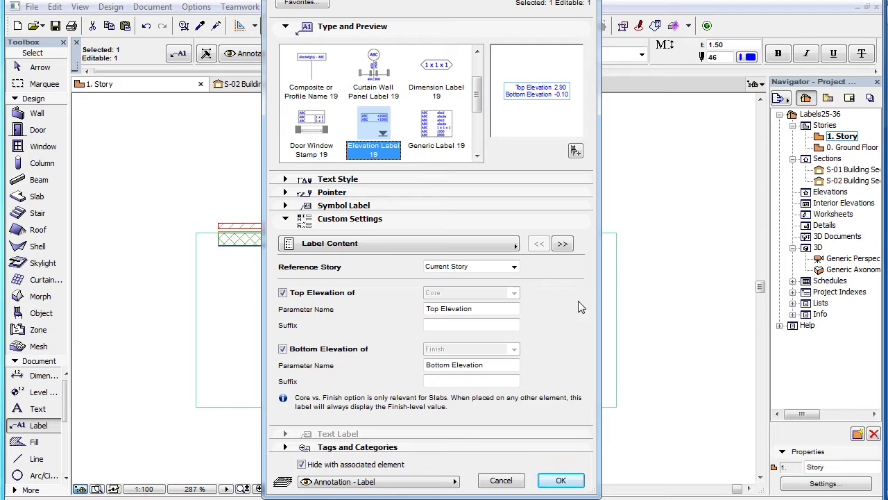
pyautogui.click(440, 68)
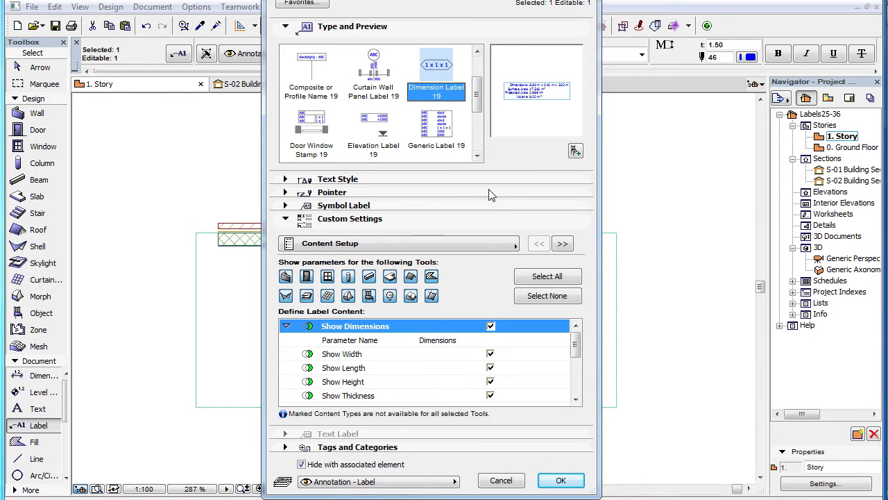
pyautogui.click(489, 242)
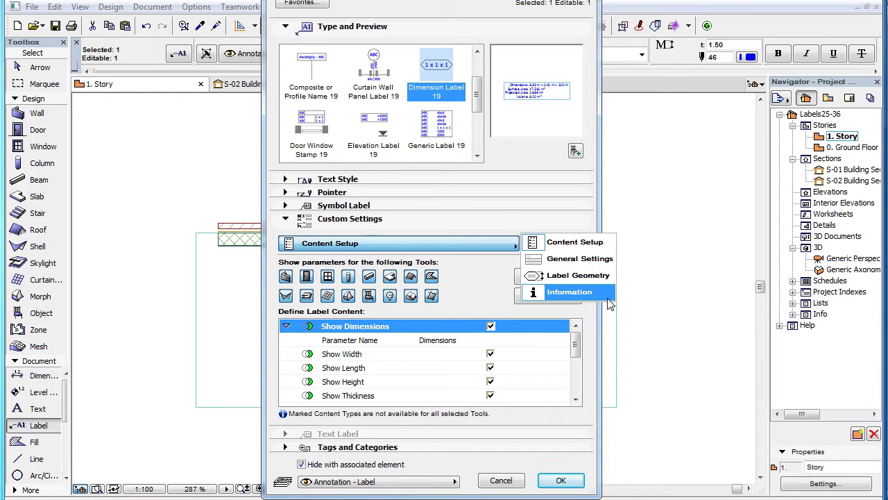
pyautogui.click(514, 484)
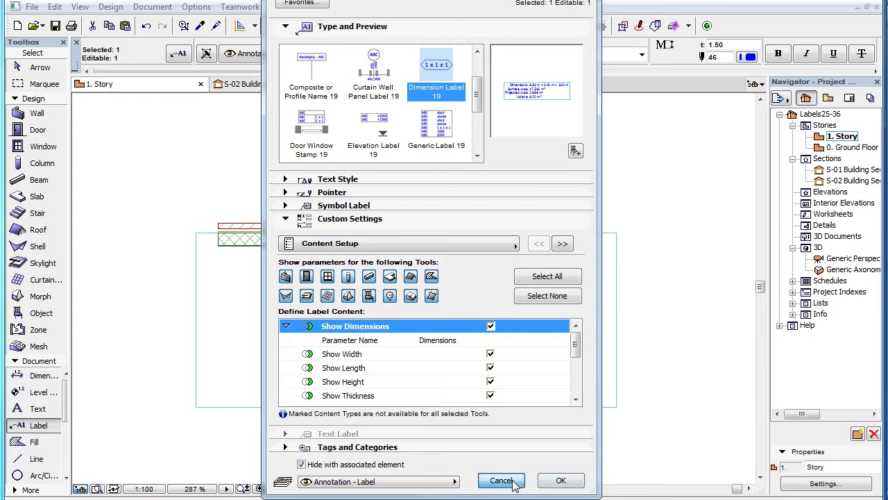
pyautogui.press('Escape')
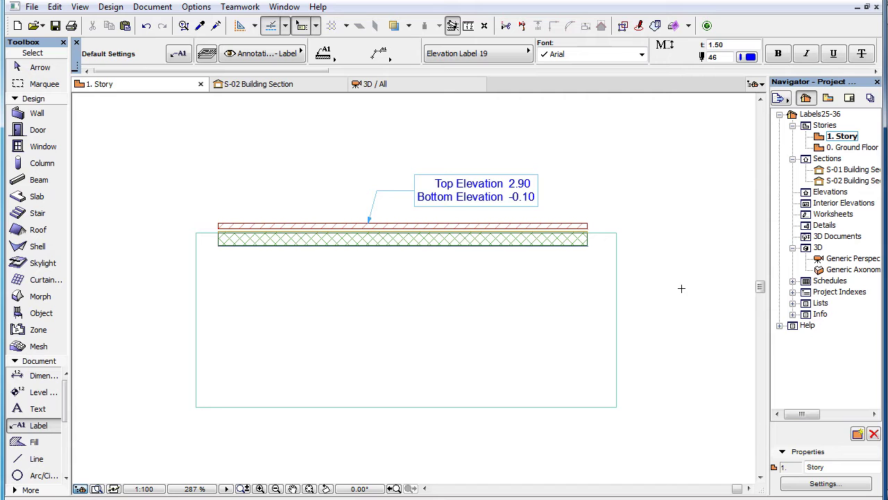
pyautogui.hotkey('ctrl', 'a')
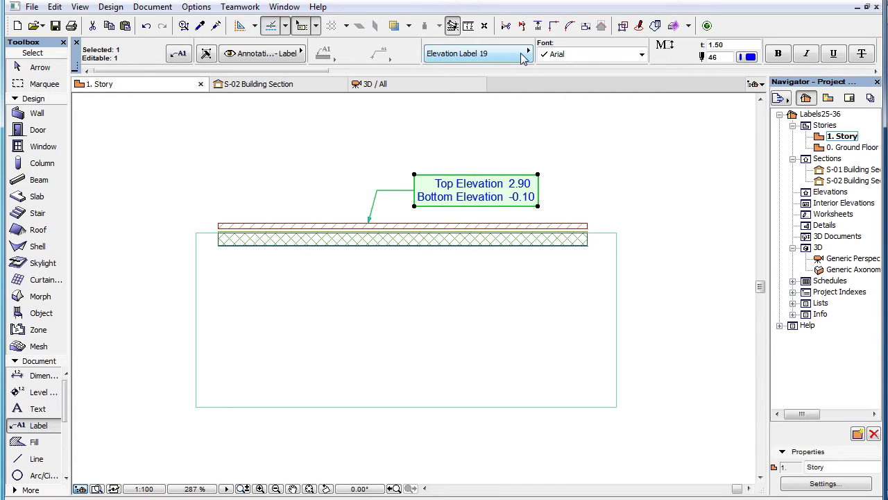
pyautogui.click(524, 55)
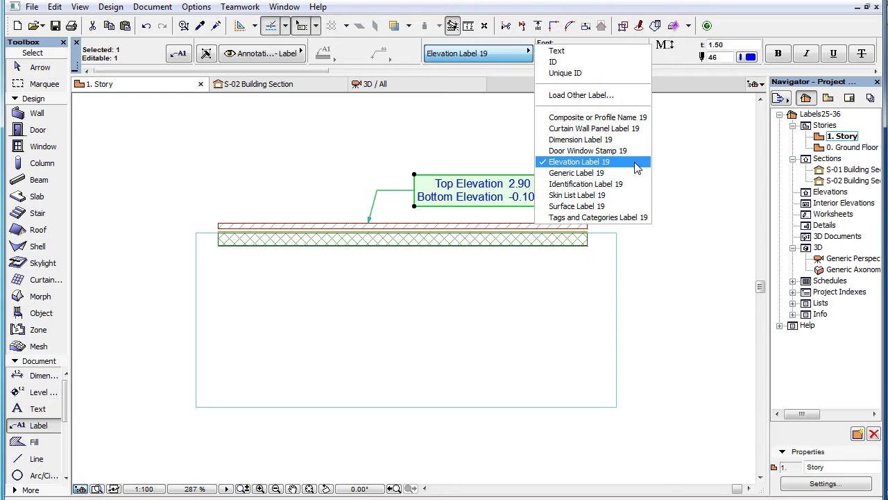
pyautogui.click(683, 218)
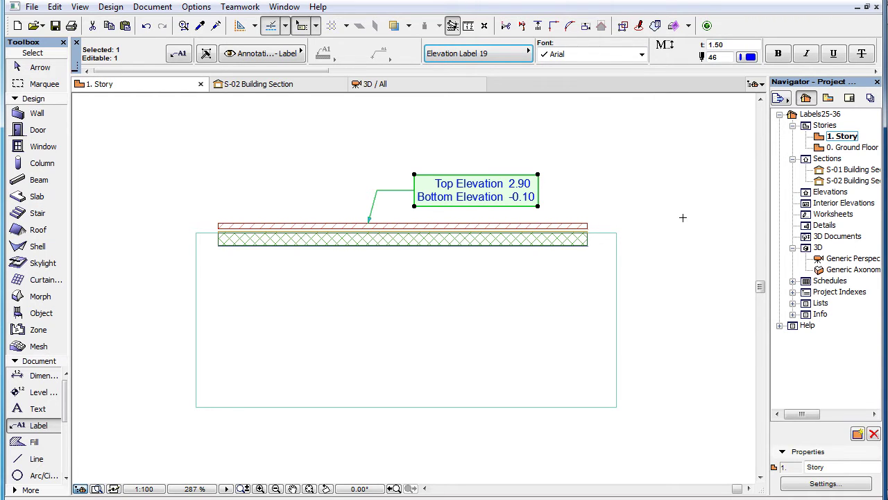
pyautogui.press('Escape')
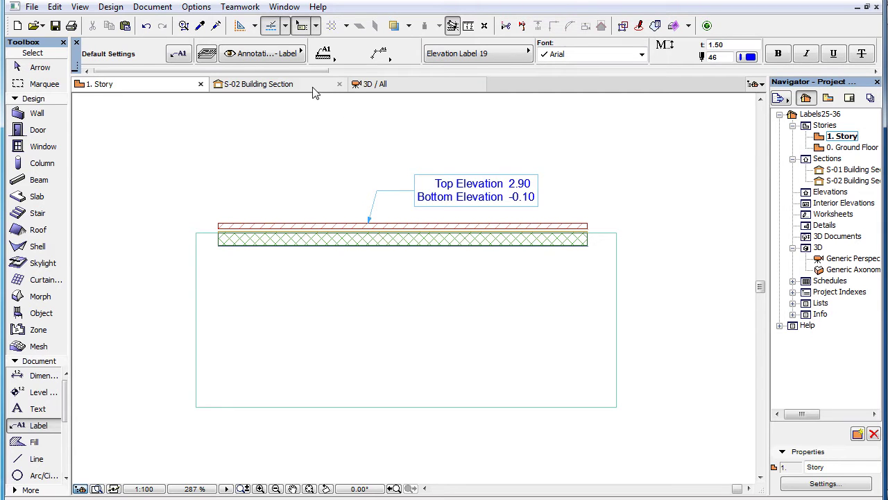
# In S-02 Building Section, enable Label Content on the Top Elevation 2.90 label
pyautogui.click(314, 88)
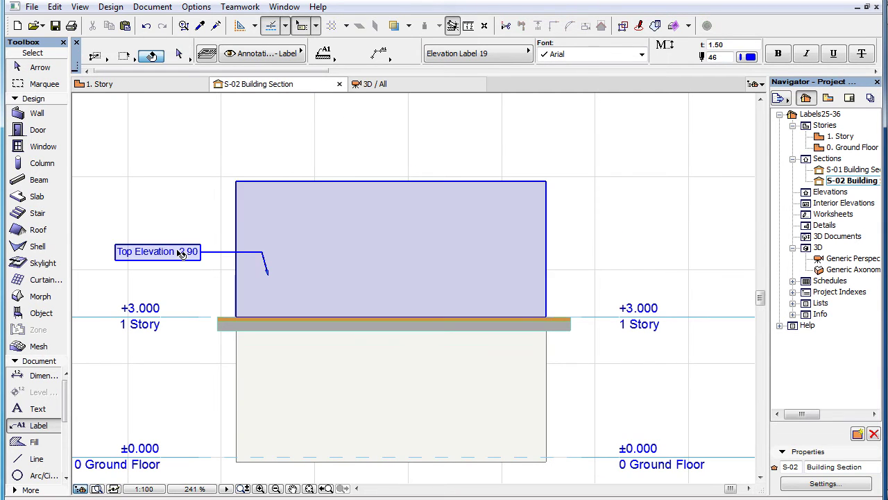
pyautogui.click(215, 250)
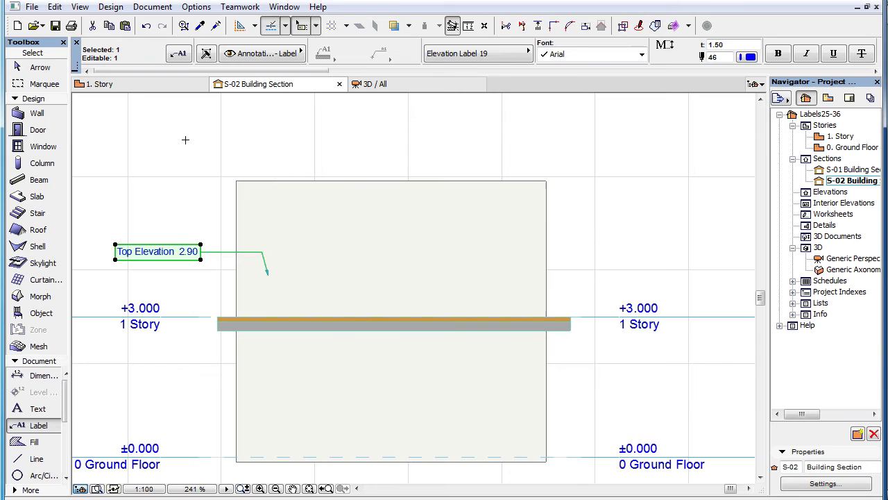
pyautogui.click(181, 58)
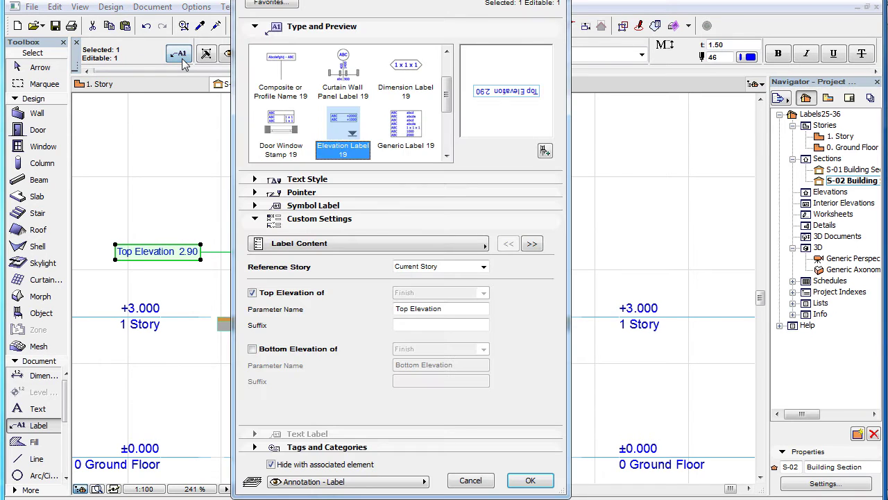
pyautogui.click(479, 245)
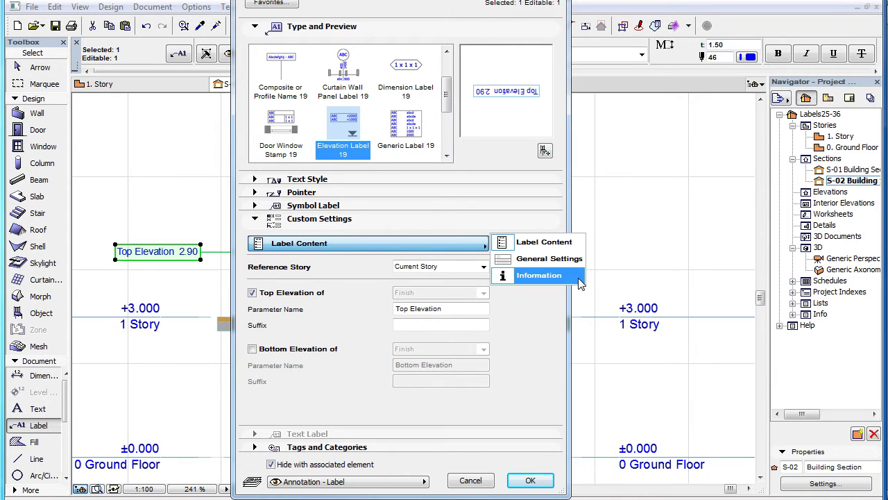
pyautogui.click(548, 242)
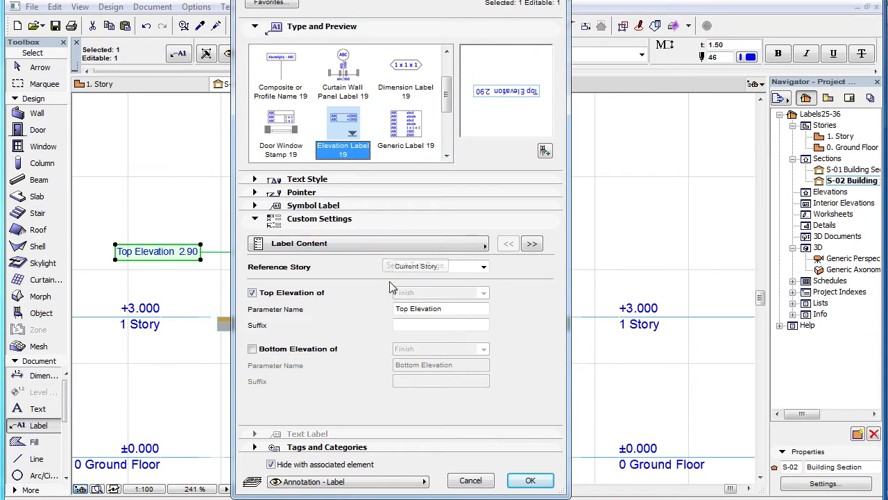
pyautogui.click(530, 481)
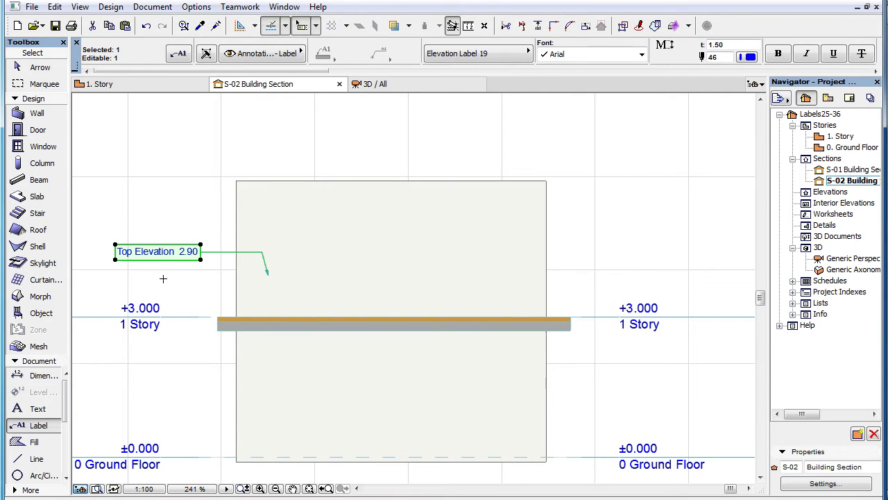
# Set the default label reference to Project Origin and place a Top Elevation 5.90 label
pyautogui.press('Escape')
pyautogui.click(179, 53)
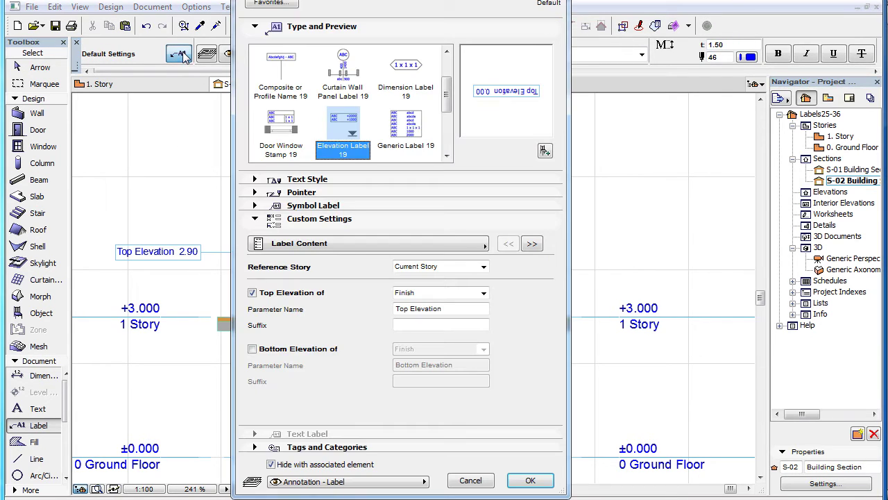
pyautogui.click(484, 266)
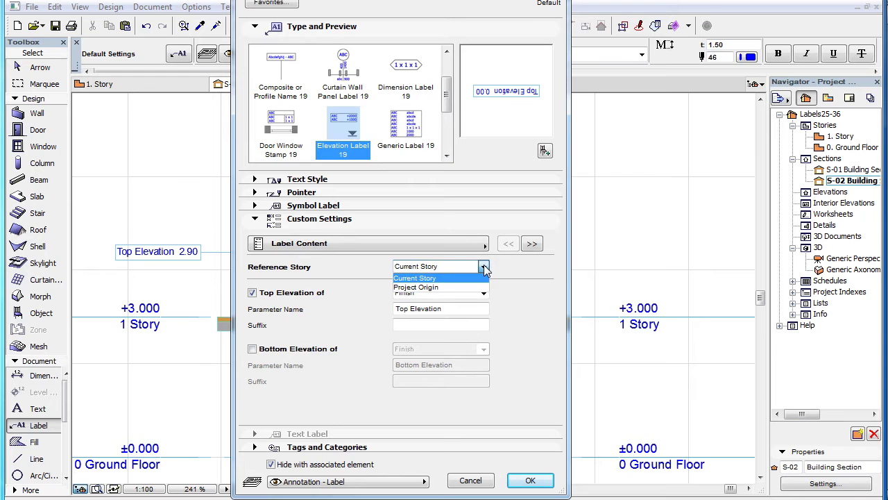
pyautogui.click(479, 288)
pyautogui.click(531, 482)
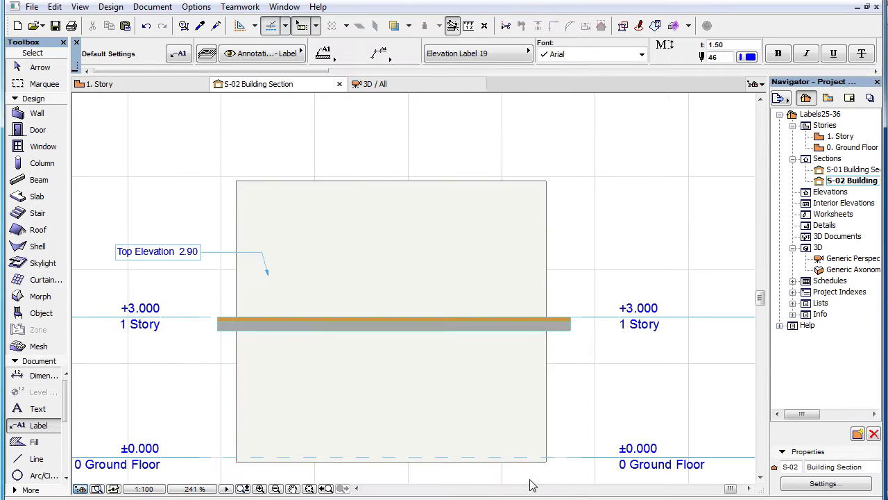
pyautogui.click(497, 232)
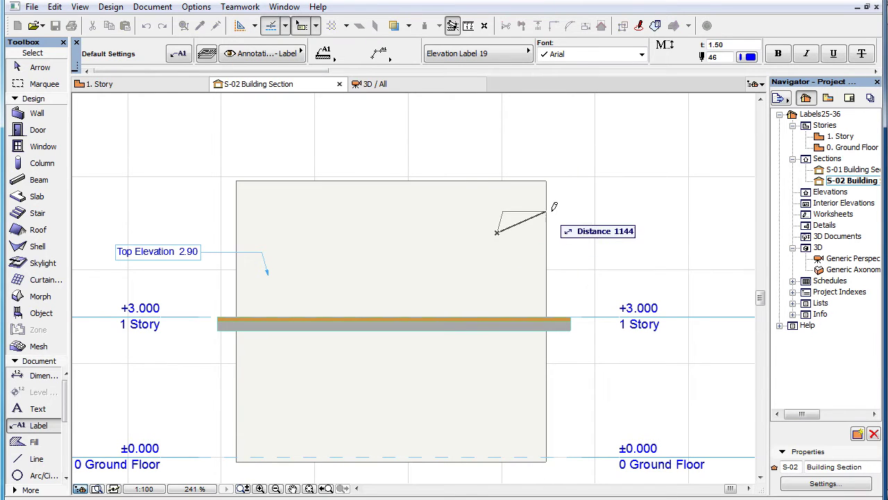
pyautogui.click(556, 212)
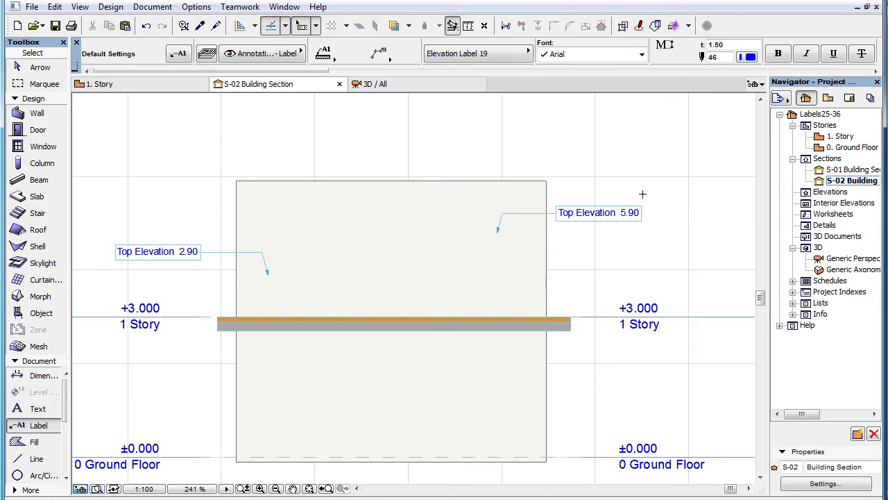
# Review the default label's Top Elevation measurement choices, keeping Finish selected
pyautogui.click(182, 57)
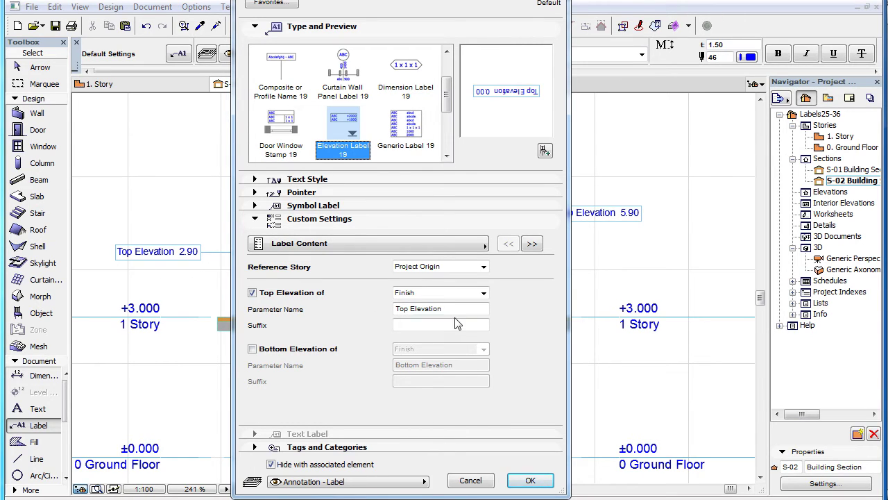
pyautogui.click(484, 293)
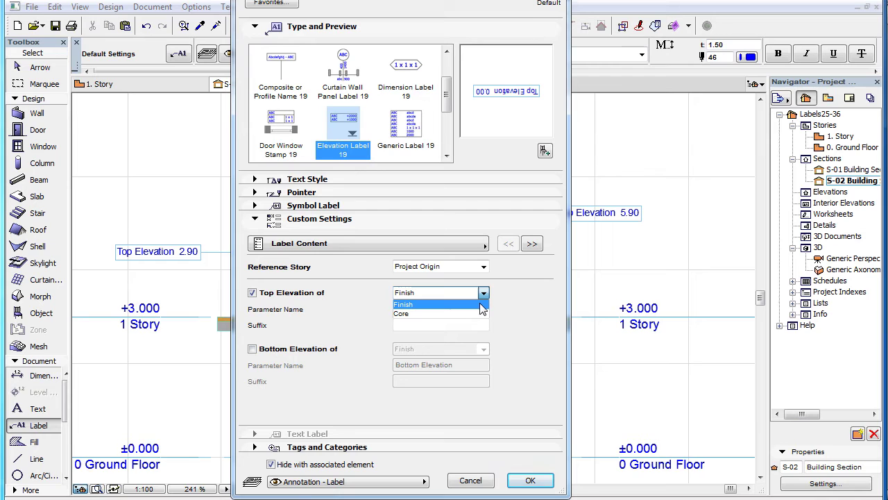
pyautogui.click(480, 305)
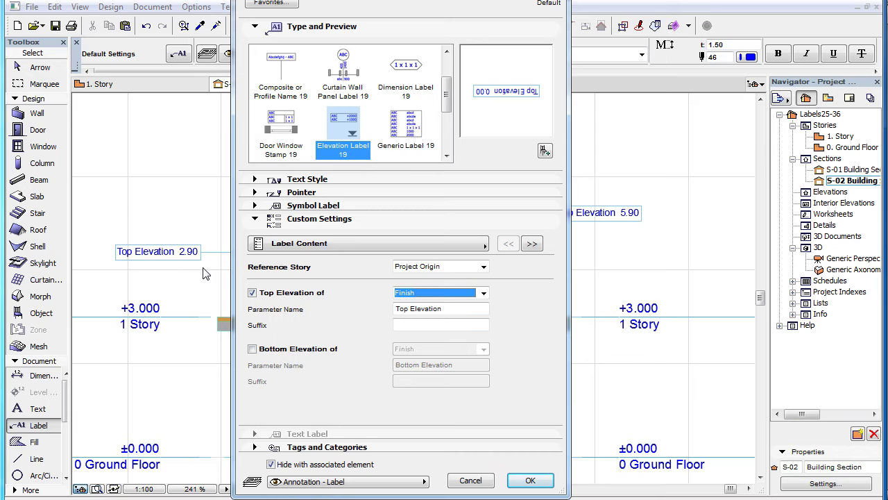
pyautogui.click(483, 292)
# Measure top elevation to Core and place a Top Elevation 2.90 label on the slab
pyautogui.click(481, 313)
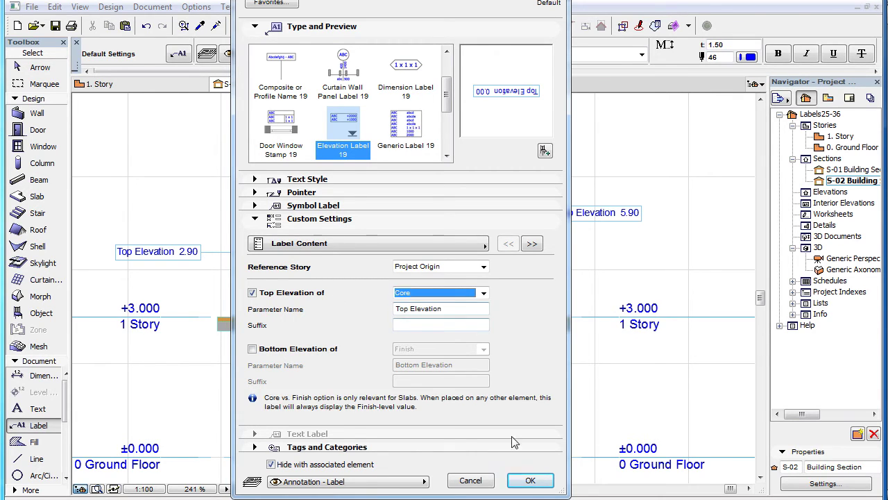
pyautogui.click(530, 480)
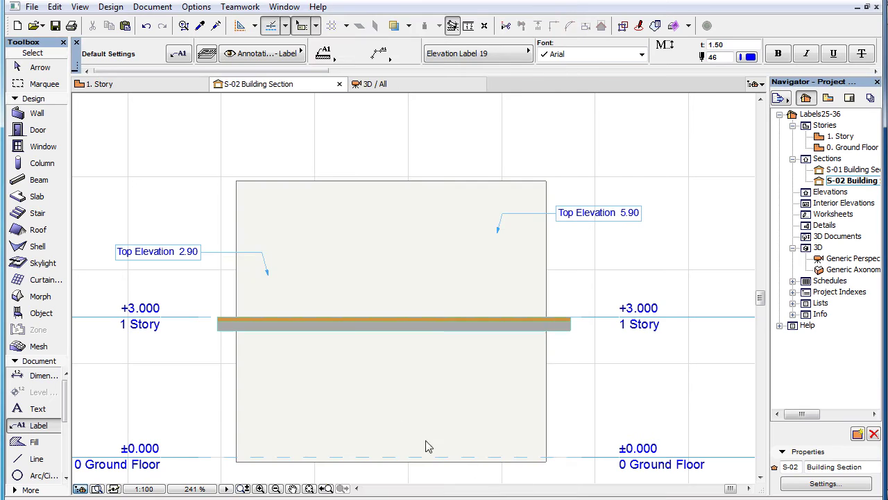
pyautogui.click(340, 322)
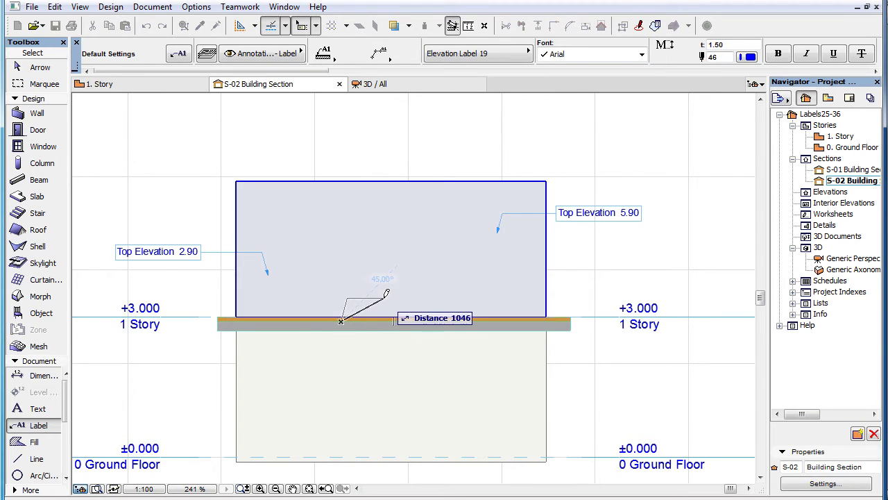
pyautogui.click(384, 296)
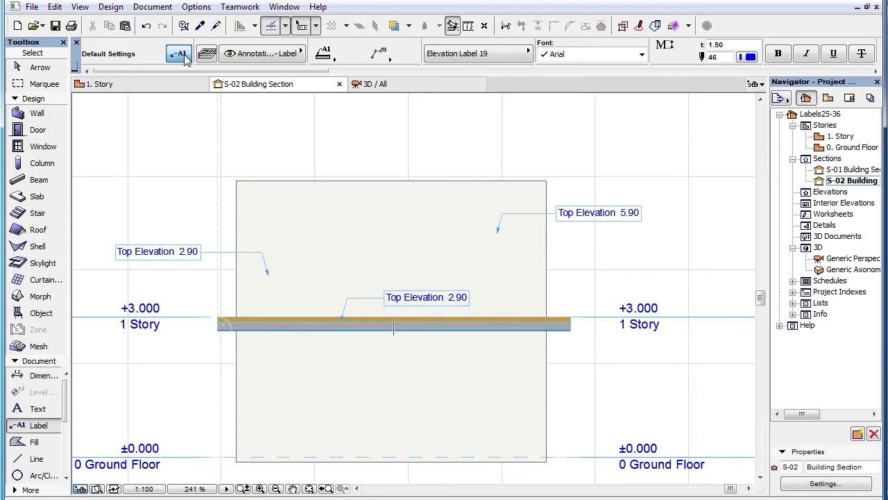
# Add another Top Elevation 2.90 label to the lower wall and select it
pyautogui.click(185, 54)
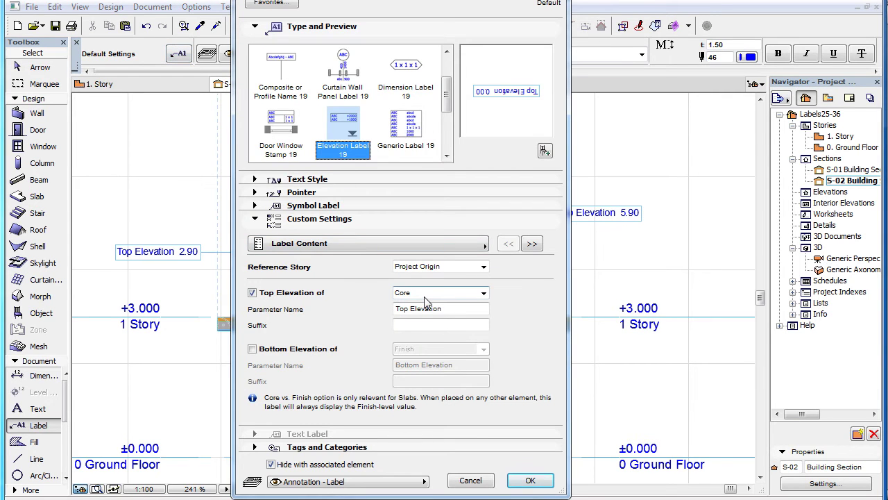
pyautogui.click(533, 480)
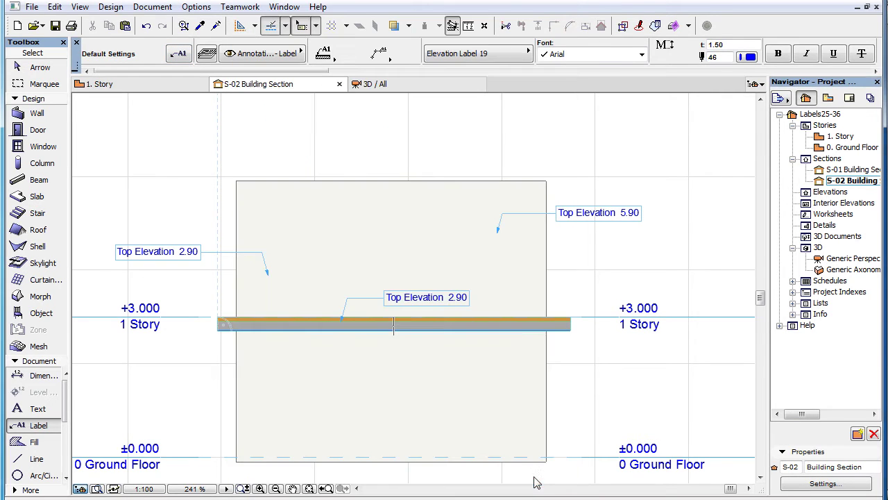
pyautogui.click(516, 419)
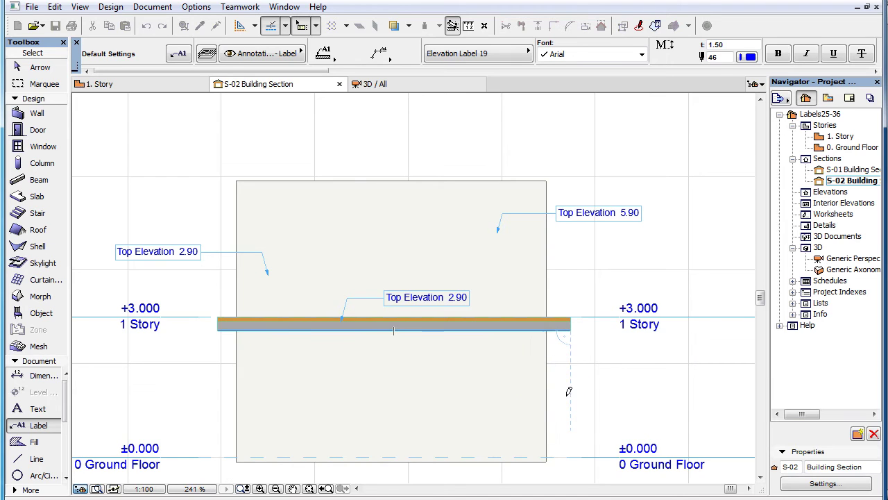
pyautogui.click(566, 395)
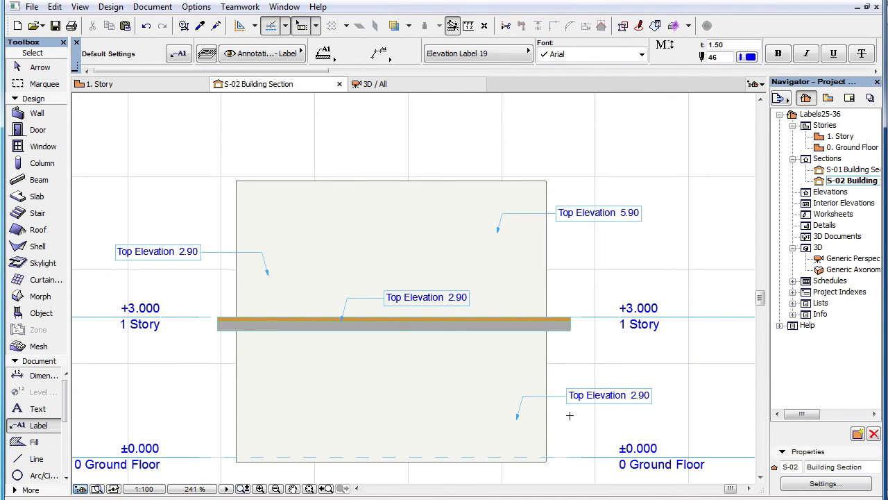
pyautogui.keyDown('shift'); pyautogui.click(571, 395); pyautogui.keyUp('shift')
pyautogui.click(179, 56)
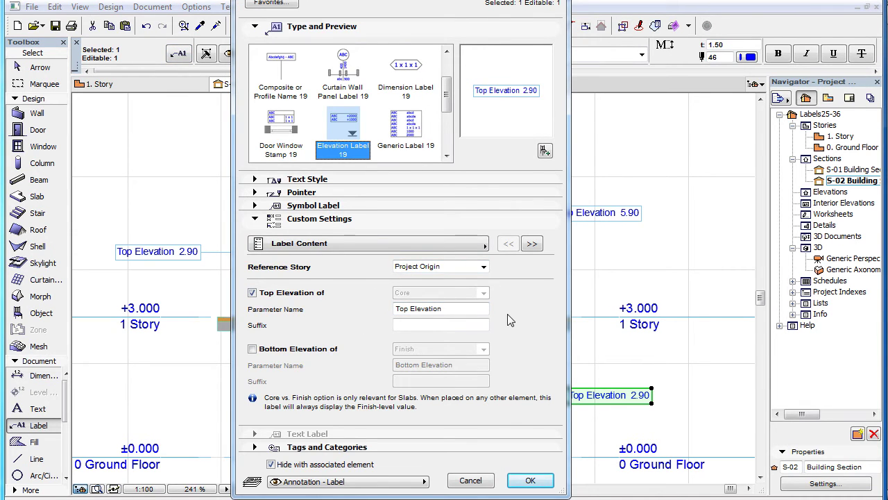
# Give the upper 5.90 label the top elevation suffix ' to Project Origin'
pyautogui.click(531, 480)
pyautogui.press('Escape')
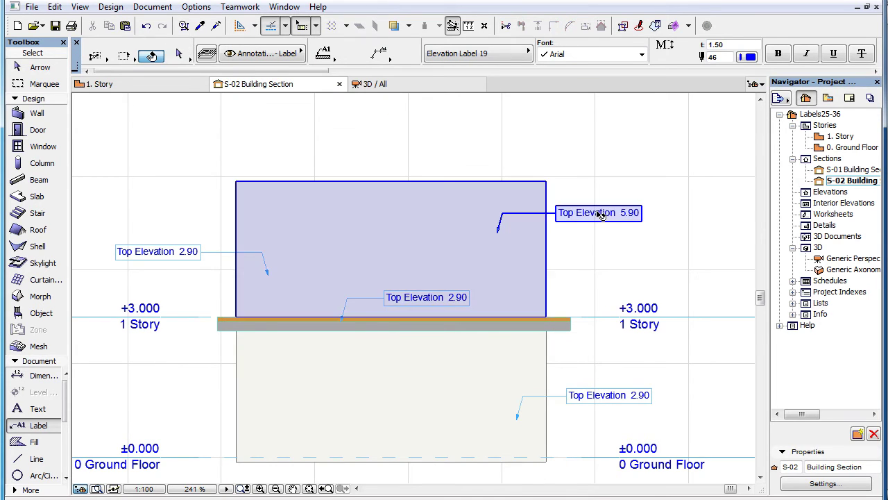
pyautogui.keyDown('shift'); pyautogui.click(598, 212); pyautogui.keyUp('shift')
pyautogui.click(178, 54)
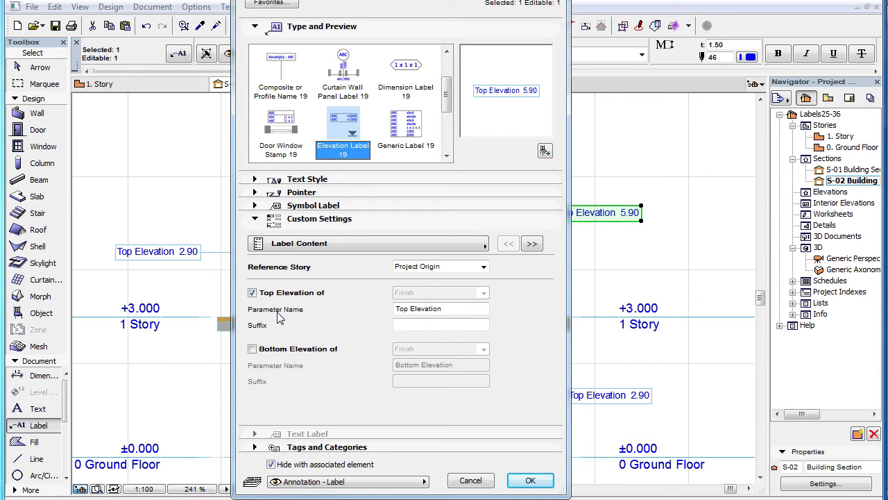
pyautogui.moveTo(463, 311); pyautogui.dragTo(379, 311)
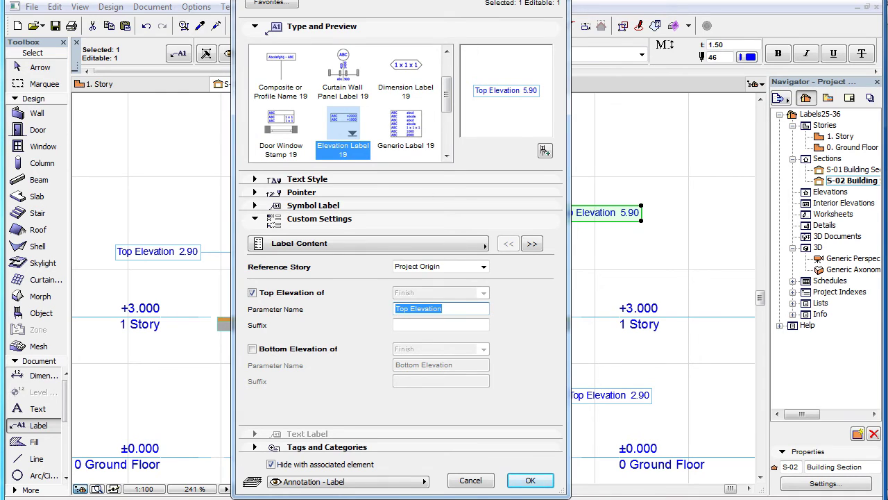
pyautogui.moveTo(481, 4); pyautogui.dragTo(405, 4)
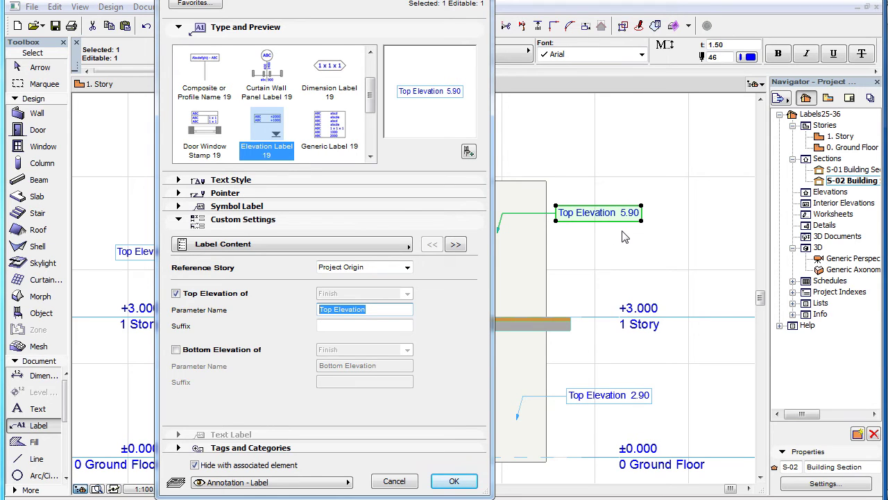
pyautogui.click(411, 325)
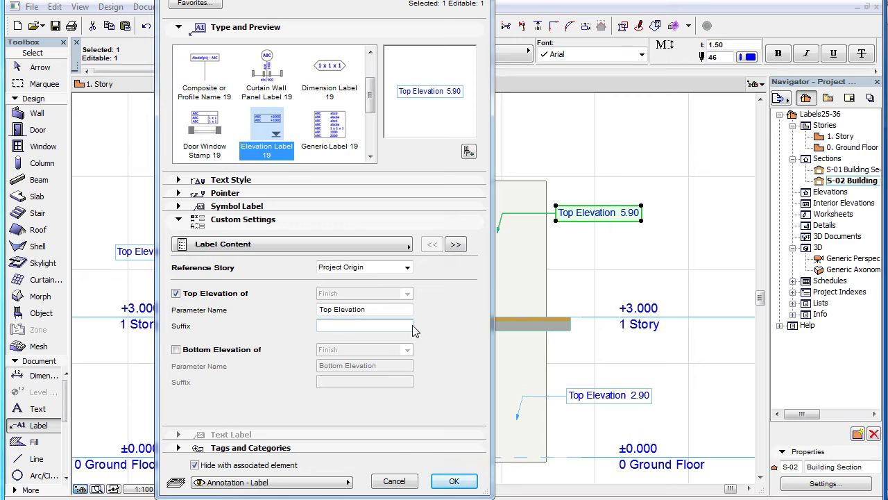
pyautogui.write('to Projec')
pyautogui.write('t Origin')
pyautogui.press('Return')
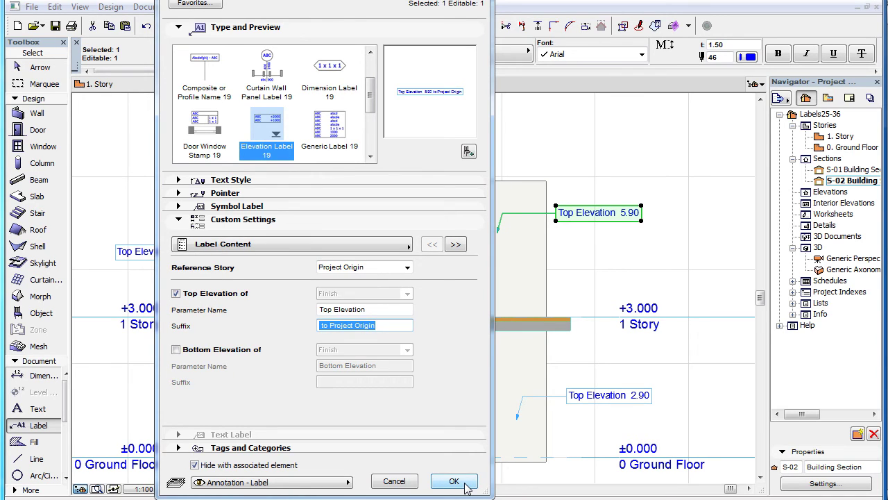
pyautogui.click(453, 481)
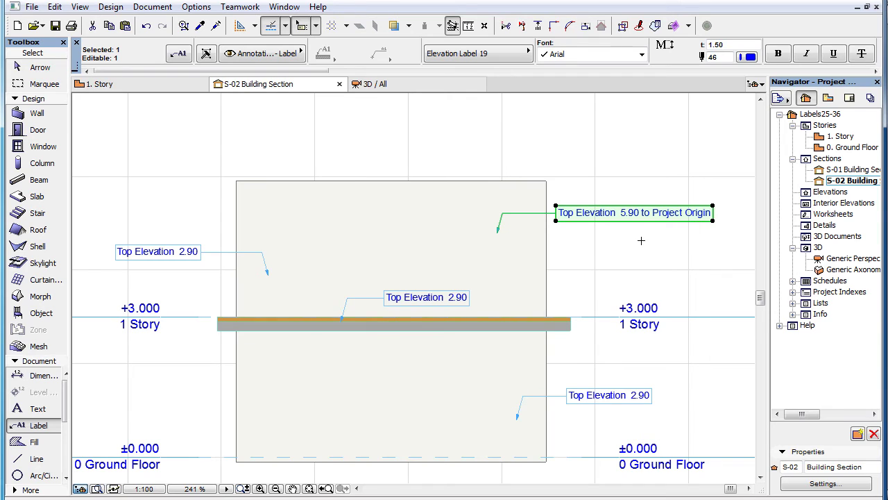
# Turn on the upper label's Bottom Elevation line with suffix ' to Project Origin'
pyautogui.click(179, 53)
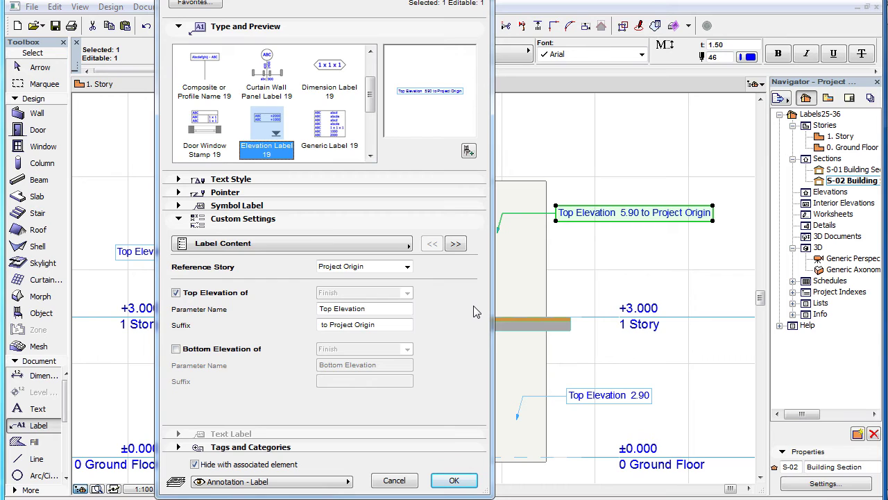
pyautogui.click(220, 350)
pyautogui.click(337, 381)
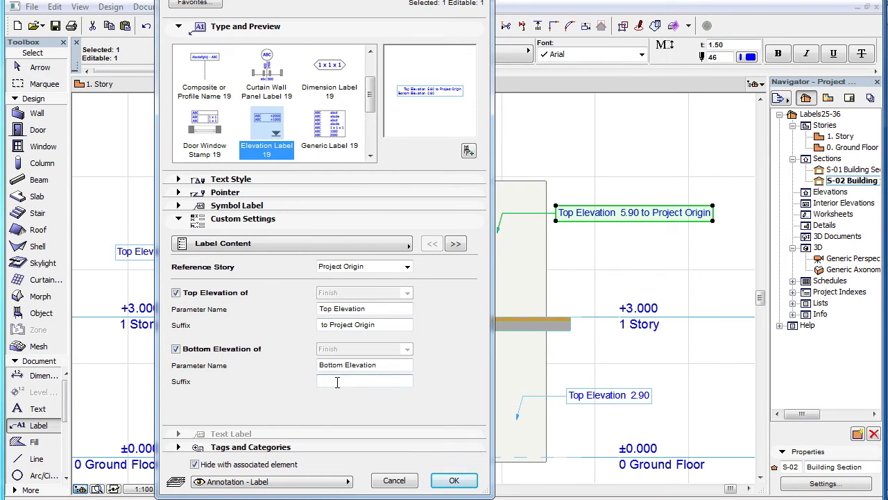
pyautogui.write('to P')
pyautogui.write('roject Origin')
pyautogui.click(453, 480)
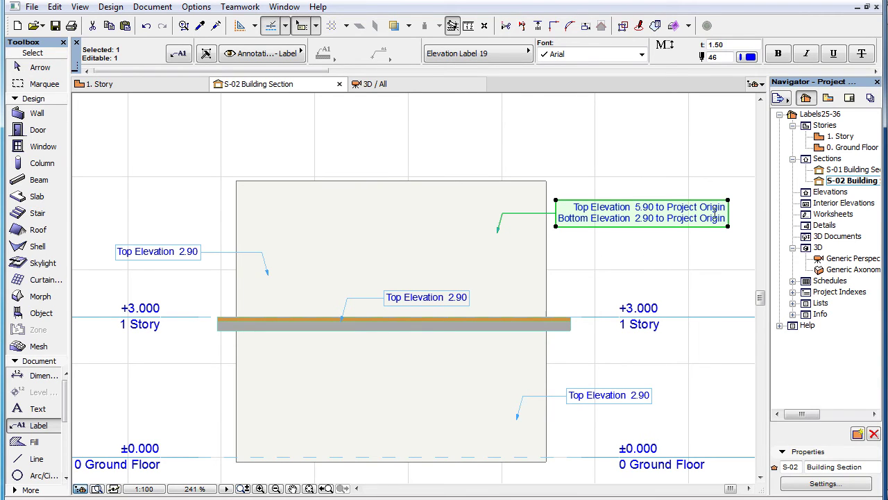
# Switch the upper label's Custom Settings page from Label Content to General Settings
pyautogui.click(180, 54)
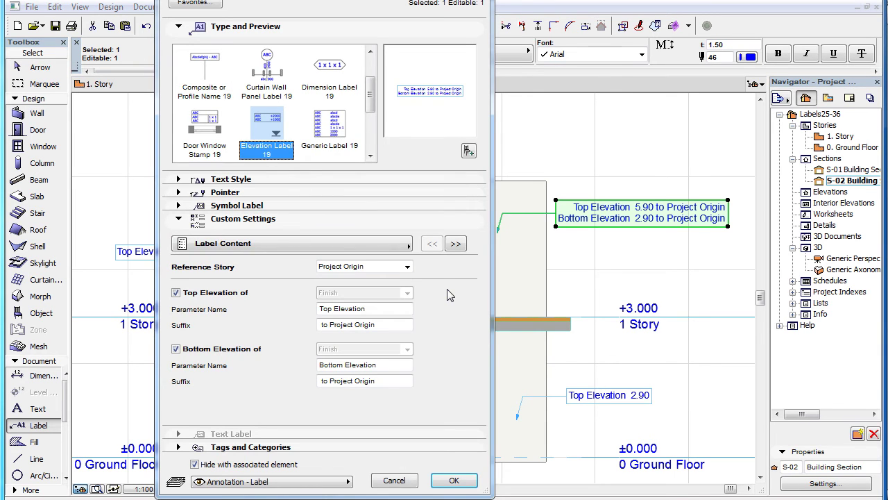
pyautogui.click(390, 247)
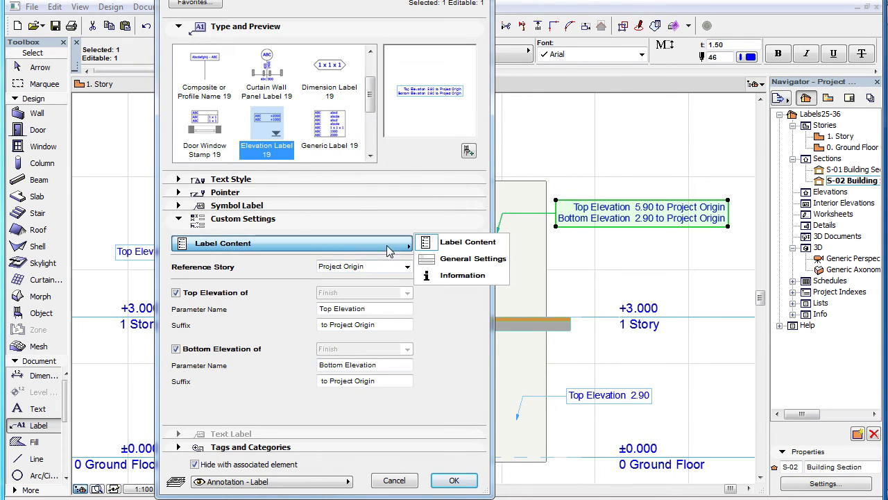
pyautogui.click(502, 262)
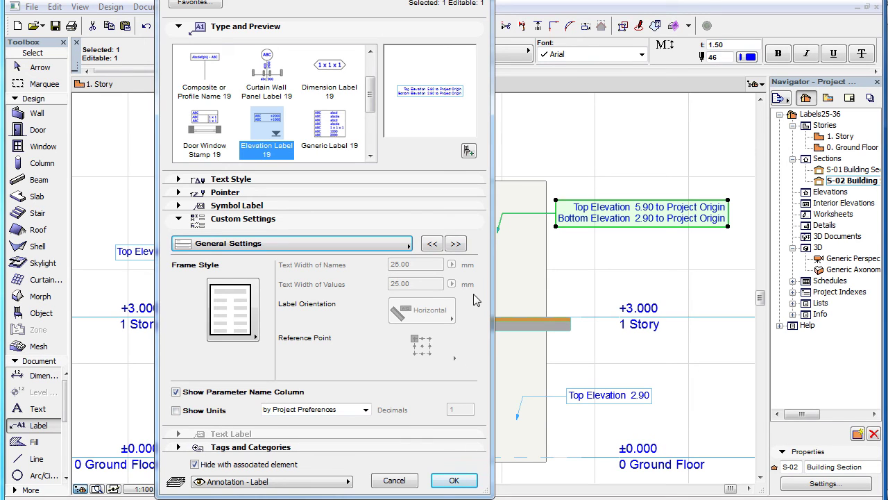
pyautogui.click(402, 245)
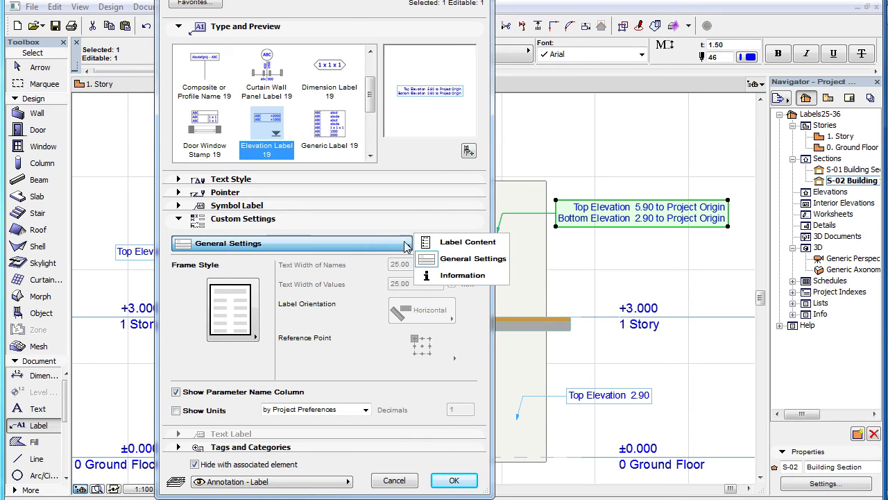
# Choose the Information page in Custom Settings to list Elevation Label 19's supported tools
pyautogui.click(501, 278)
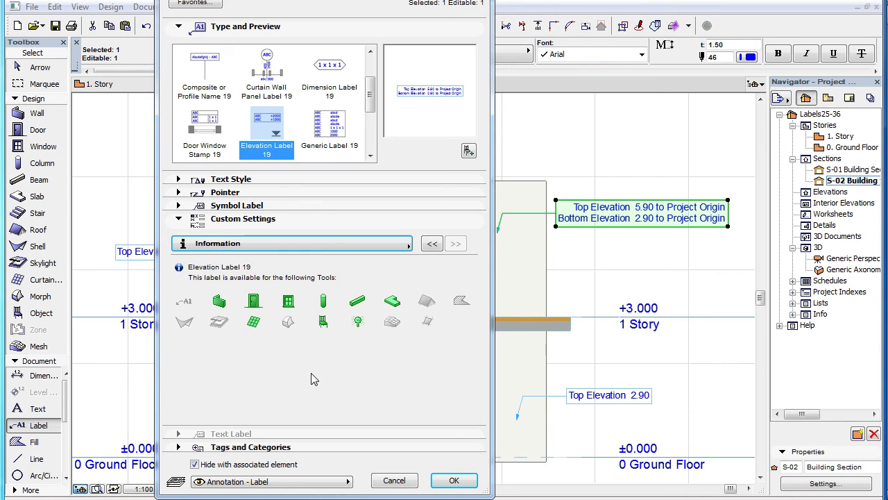